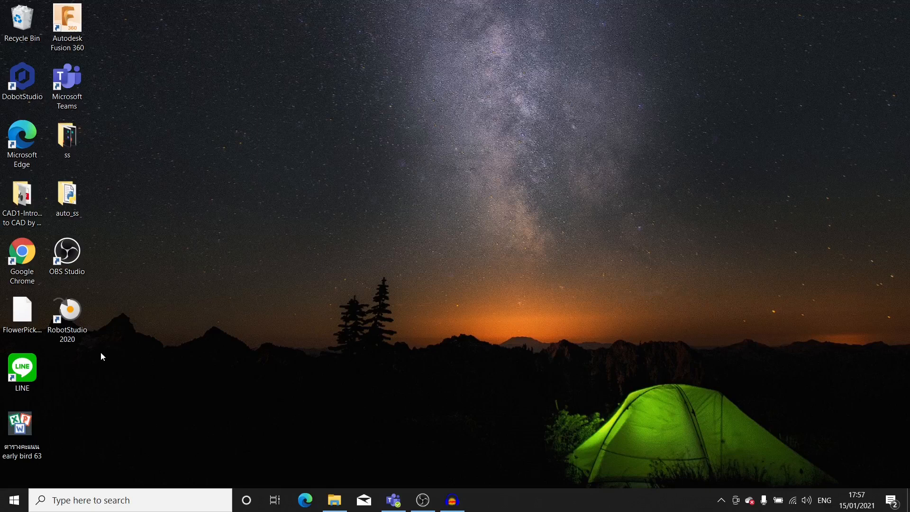
Launch RobotStudio and choose a new solution with station and virtual controller
left_click(75, 333)
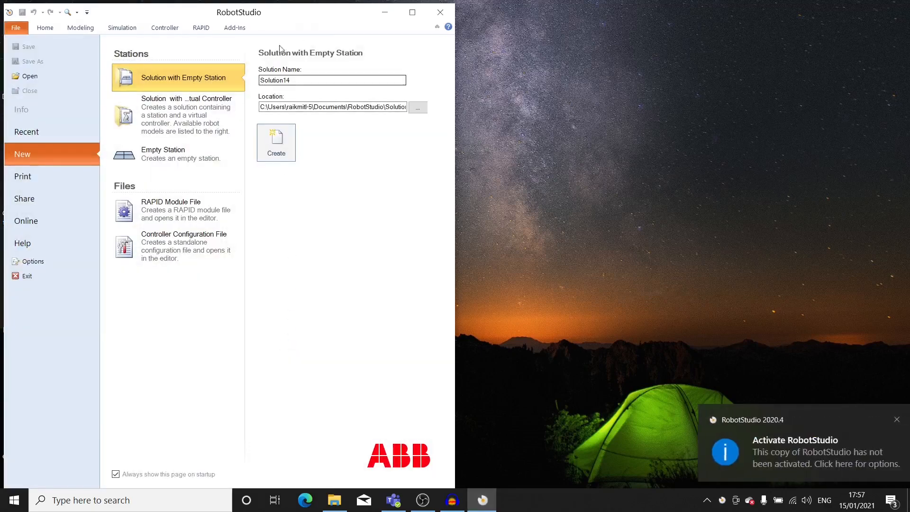
double_click(317, 19)
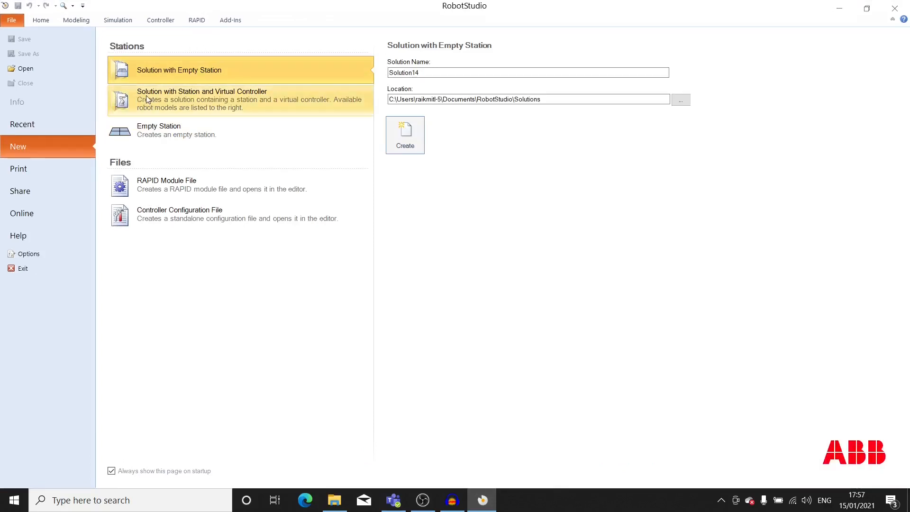
left_click(185, 95)
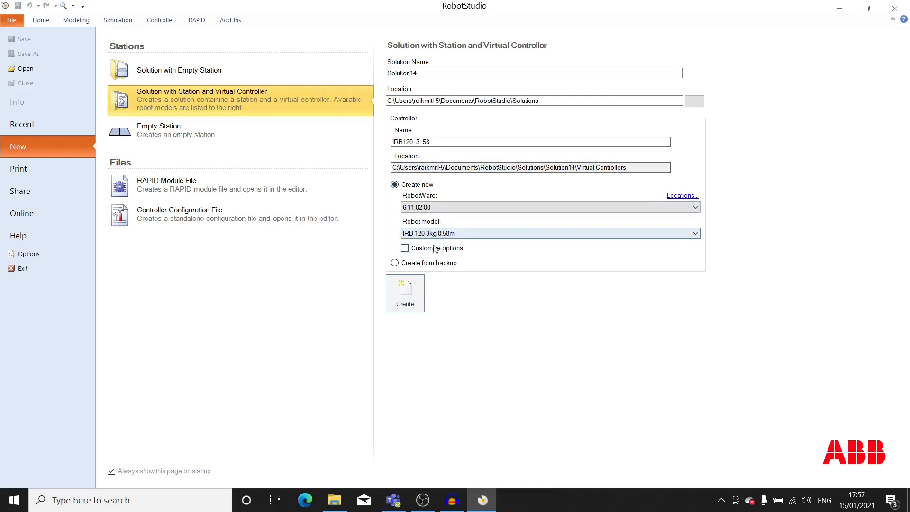
Create the solution with the IRB 1200 5kg 0.9m robot model and load the IRB1200_5_90_STD_03 library
left_click(472, 235)
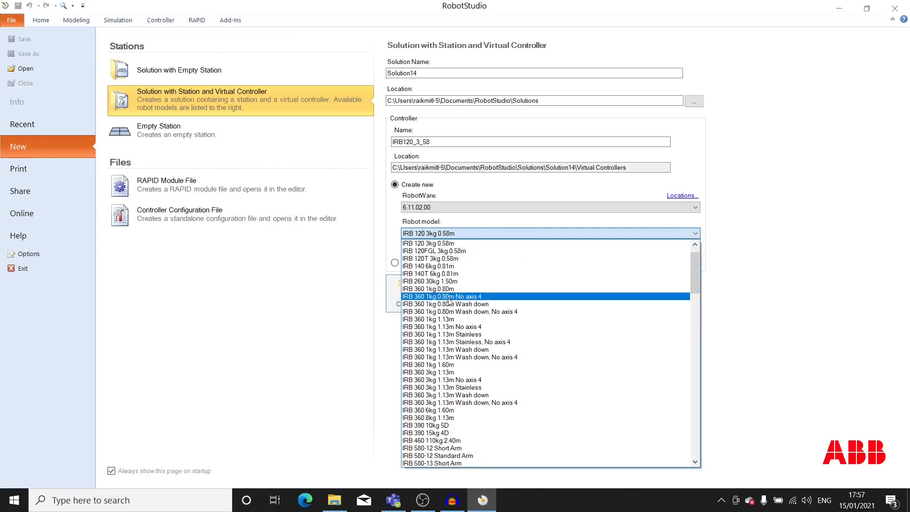
scroll(415, 243, "down", 1)
scroll(455, 318, "down", 4)
scroll(455, 324, "down", 1)
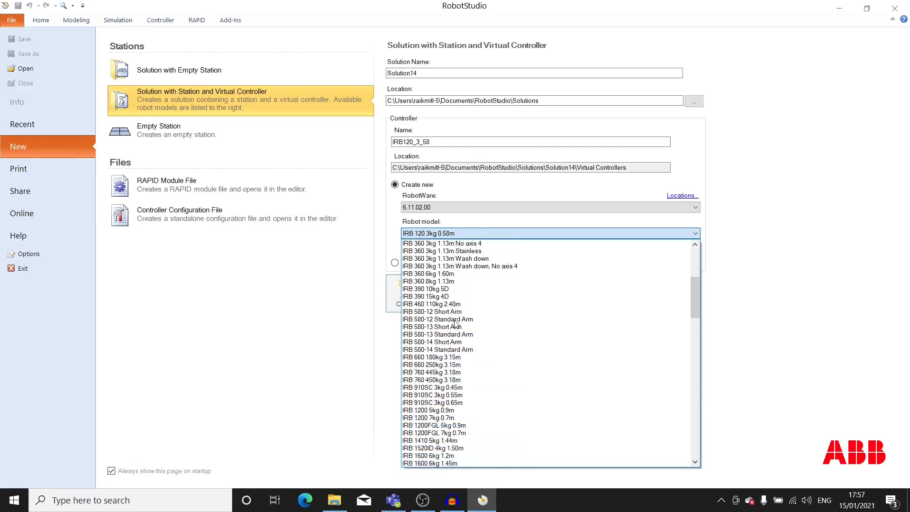
left_click(427, 410)
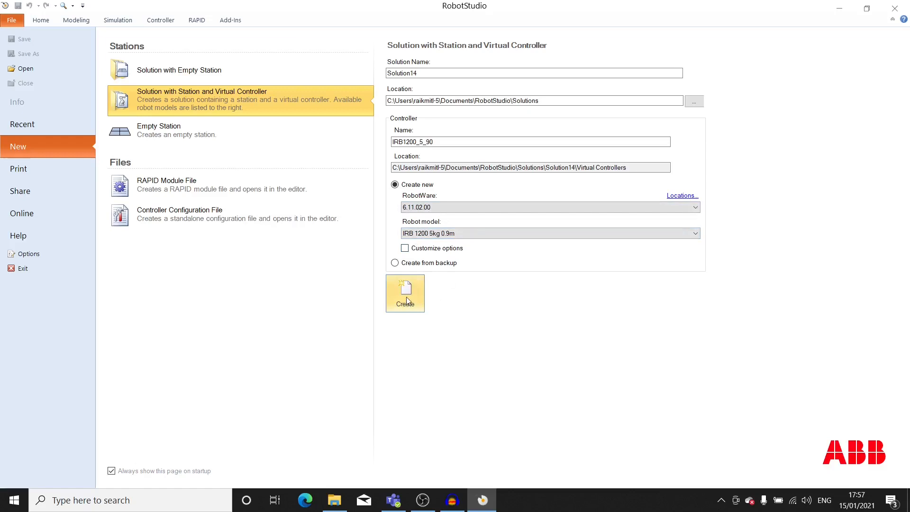
left_click(406, 298)
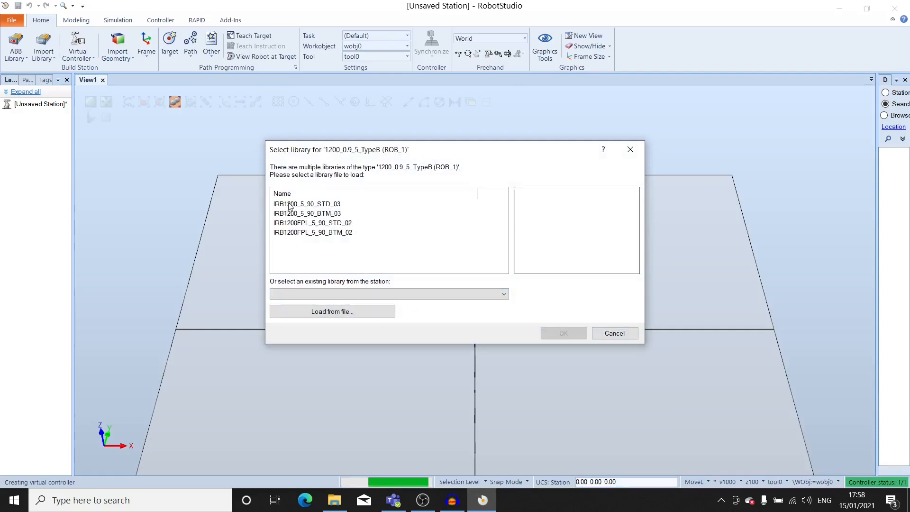
left_click(319, 204)
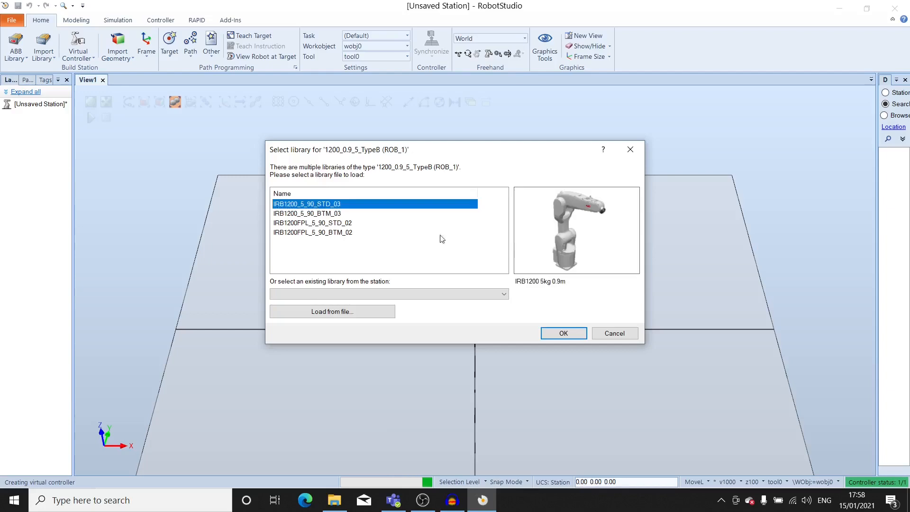
left_click(570, 335)
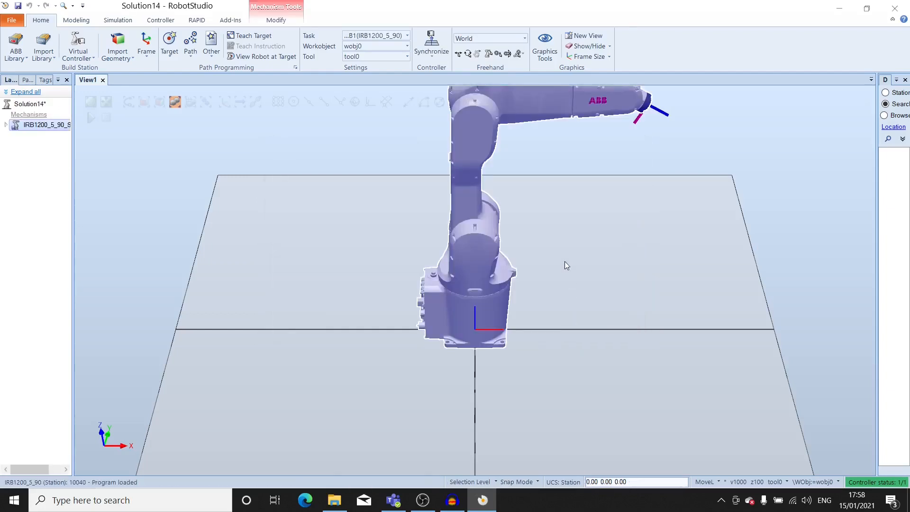
Examine the loaded robot and the station floor from different distances and angles
scroll(565, 260, "down", 3)
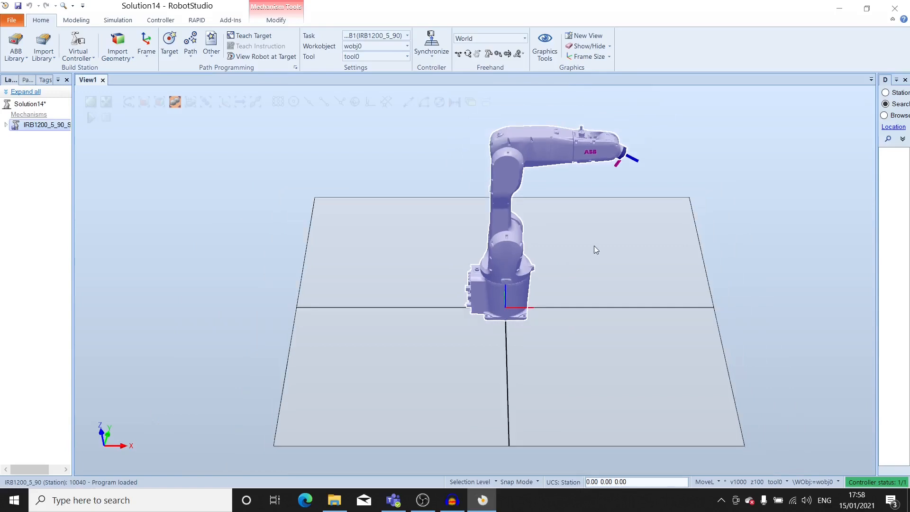
left_click(642, 283)
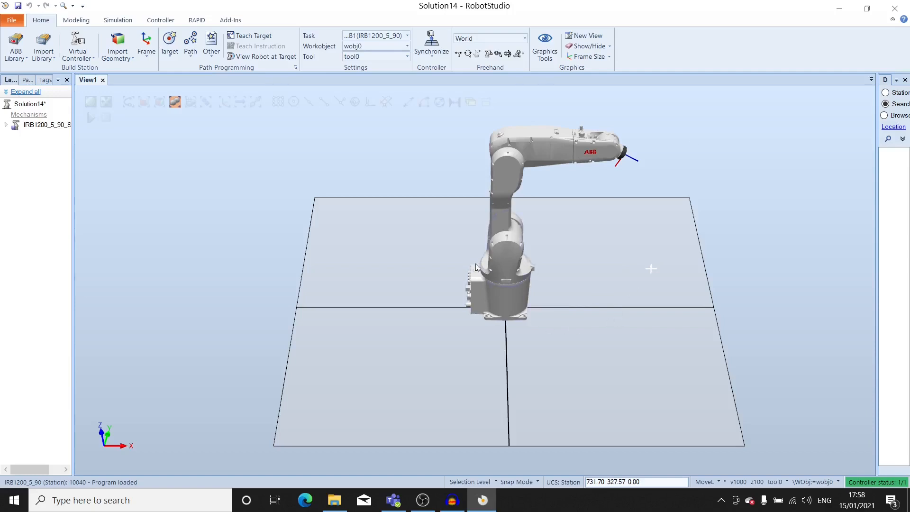
mouse_move(619, 278)
left_mouse_down("ctrl")
mouse_move(538, 274)
mouse_move(620, 325)
mouse_move(575, 323)
mouse_move(571, 335)
mouse_move(605, 264)
mouse_move(611, 288)
left_mouse_up("ctrl")
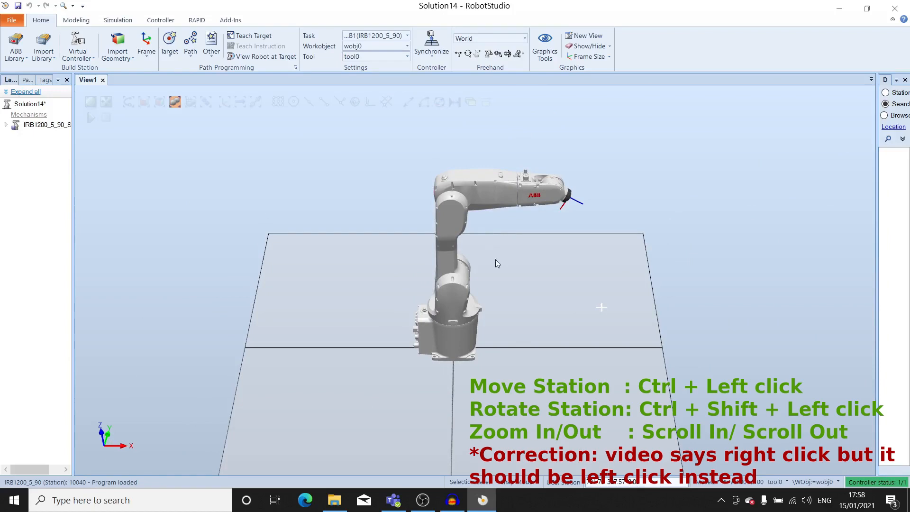
left_click_drag(611, 276, 620, 258, "ctrl+shift")
scroll(528, 283, "up", 3)
scroll(529, 284, "down", 3)
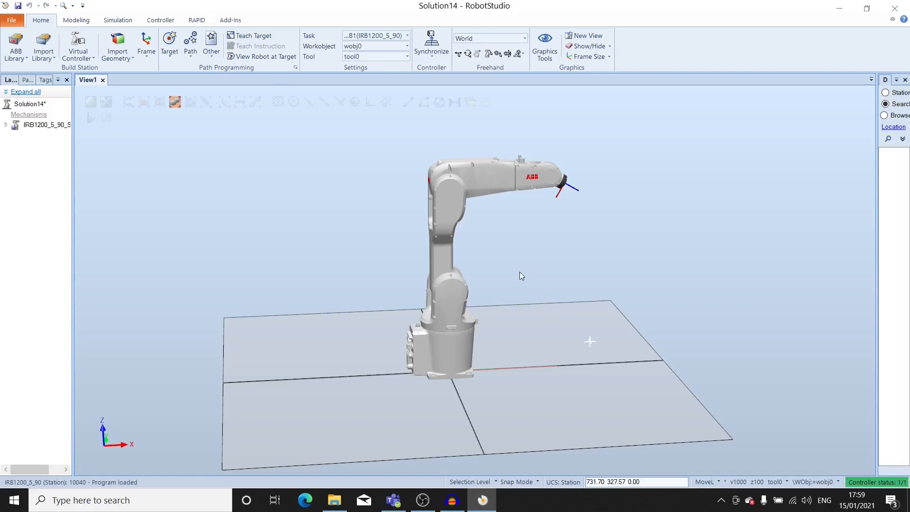
middle_click_drag(578, 295, 538, 299)
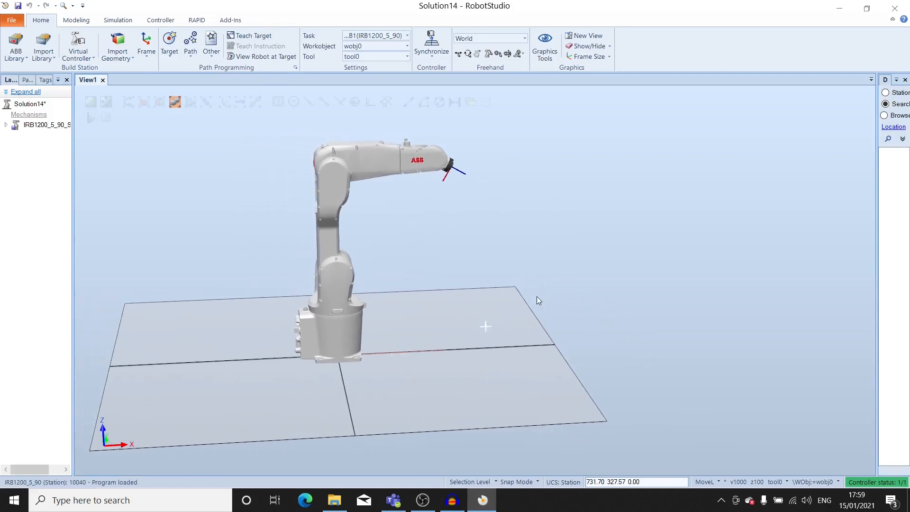
Start the virtual FlexPendant for the controller and place it beside the robot
left_click(161, 20)
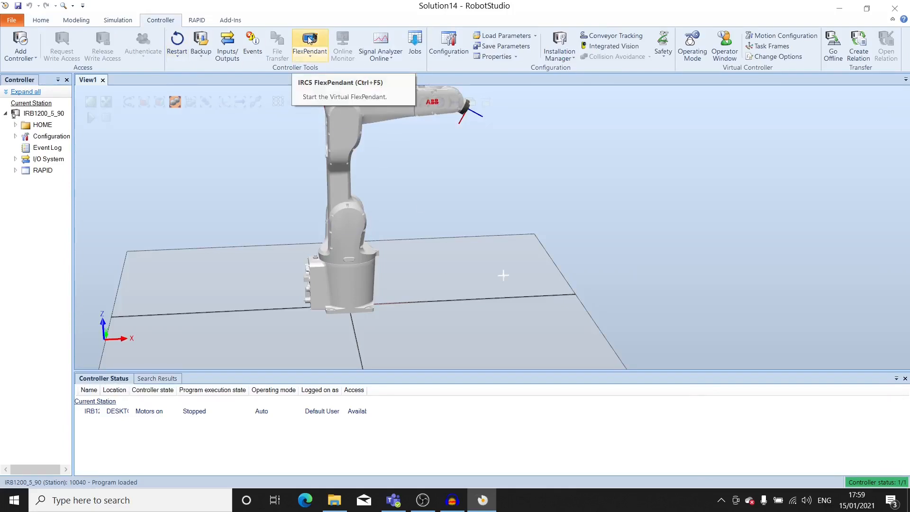
left_click(309, 39)
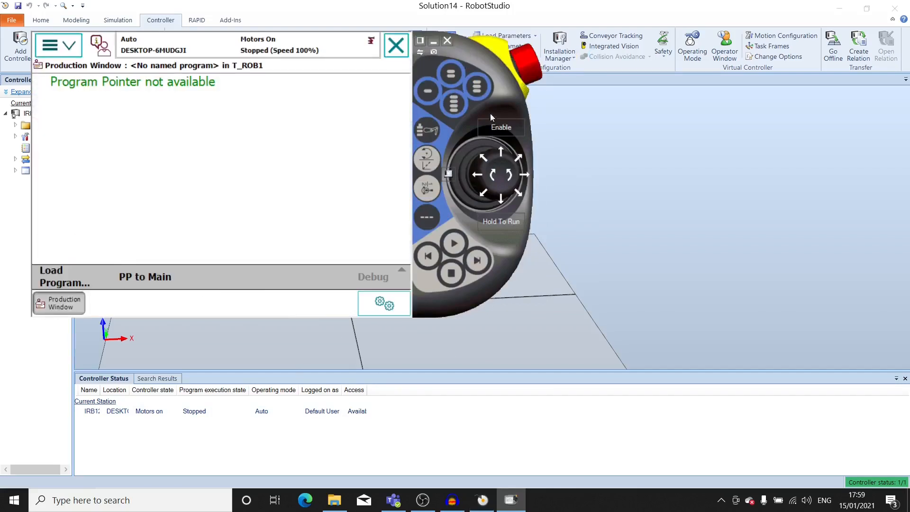
left_click_drag(458, 48, 825, 125)
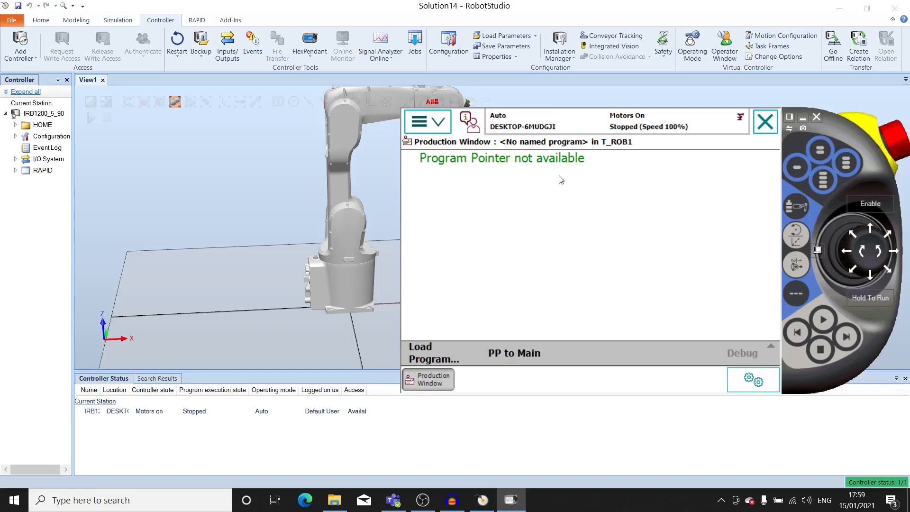
Close the FlexPendant's Production Window and look over the functions the pendant offers
left_click(765, 122)
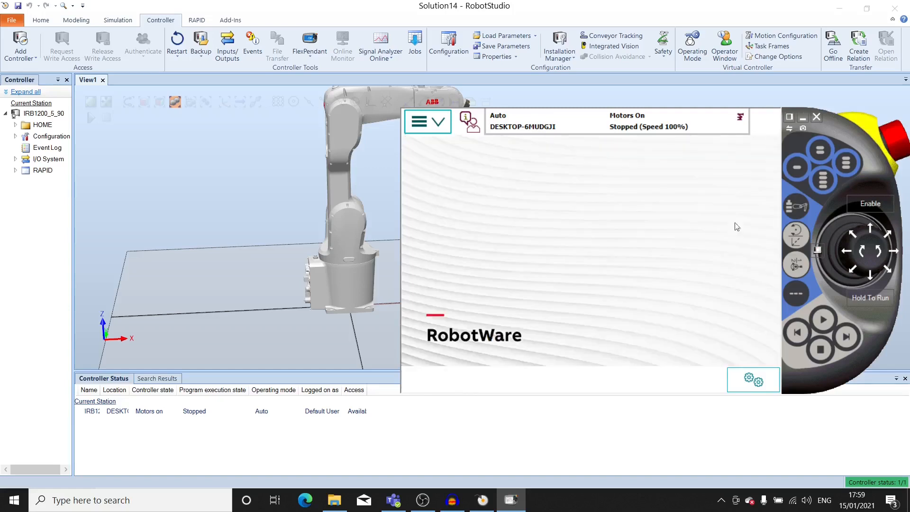
left_click(427, 120)
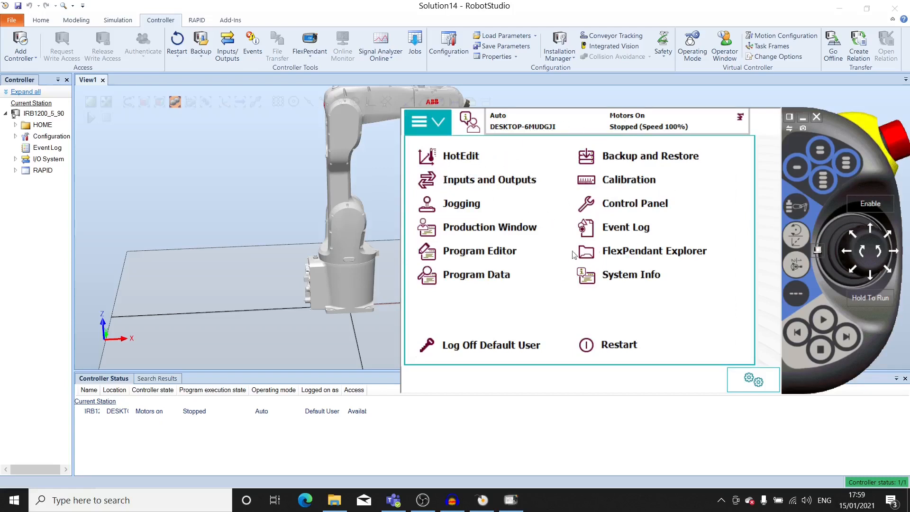
left_click(440, 124)
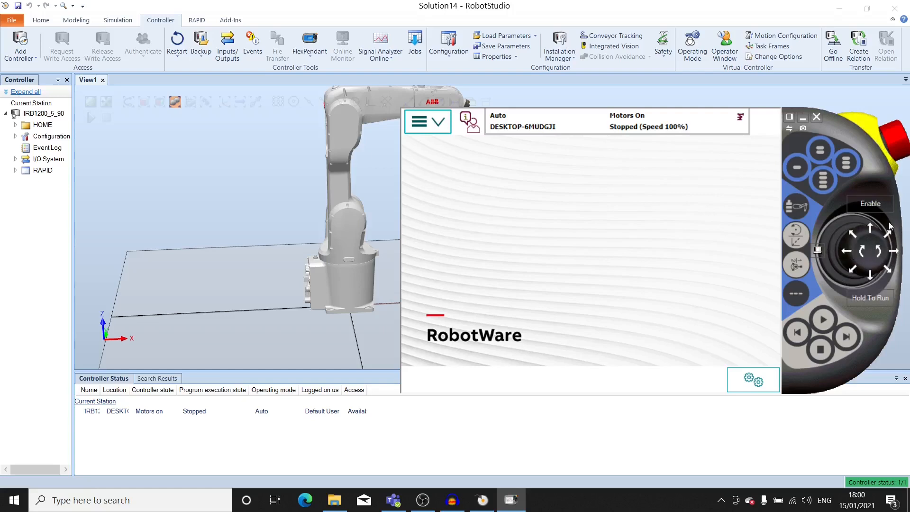
Uncover the robot's arm, switch the controller from automatic to manual mode and enable the motors on the FlexPendant
left_click_drag(835, 129, 836, 164)
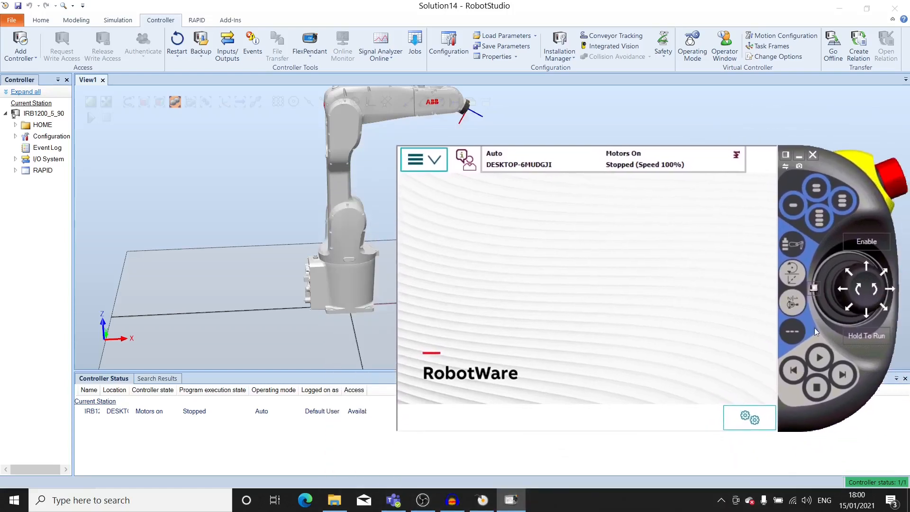
left_click(814, 288)
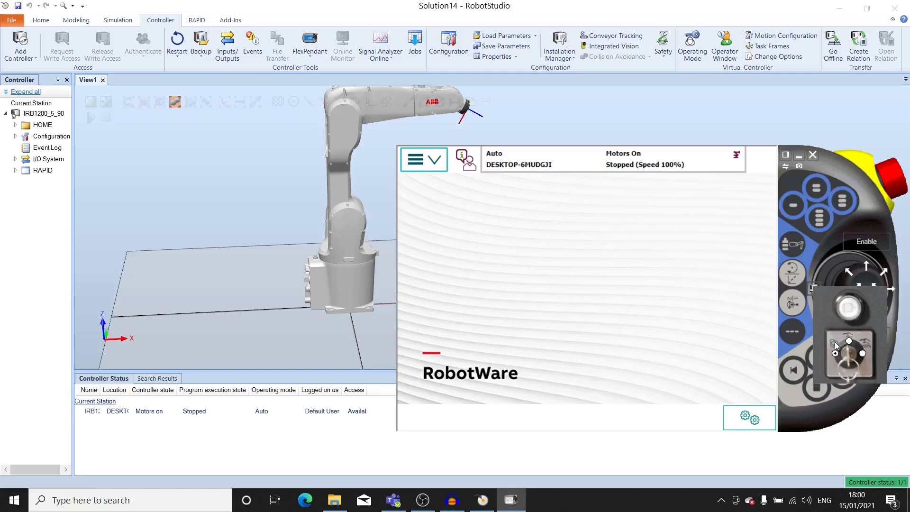
left_click(498, 162)
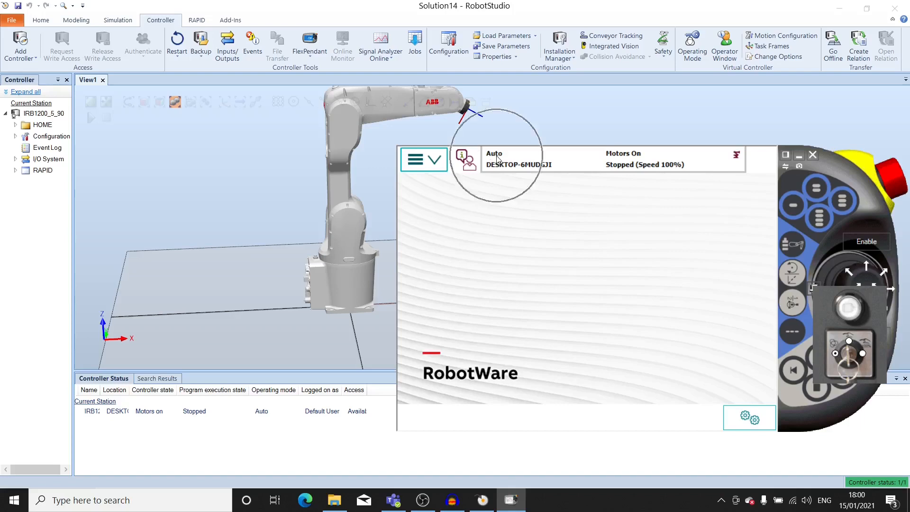
left_click(849, 342)
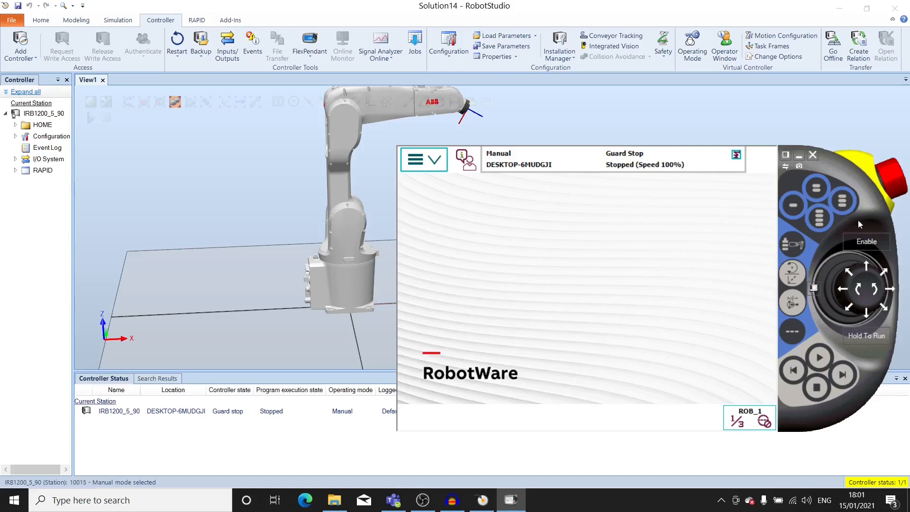
left_click(868, 244)
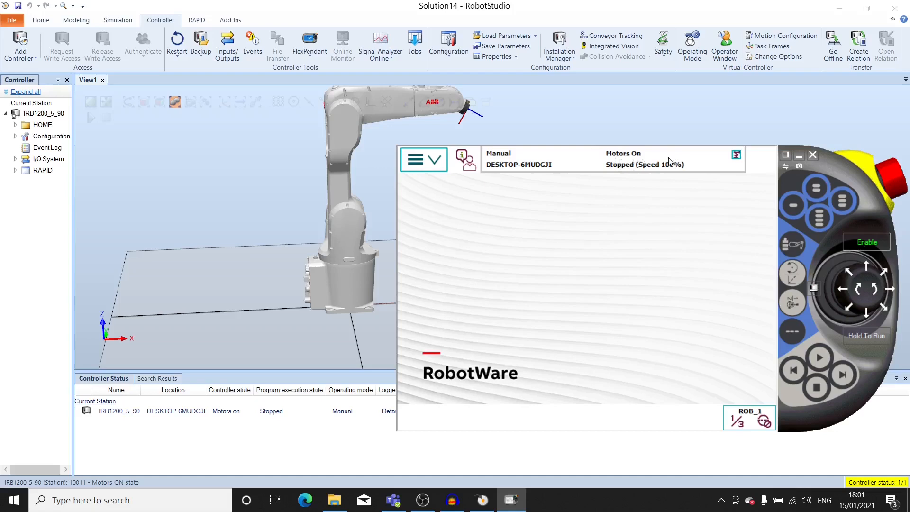
Move the FlexPendant clear of the robot's arm and open its Jogging window
left_click_drag(833, 163, 837, 194)
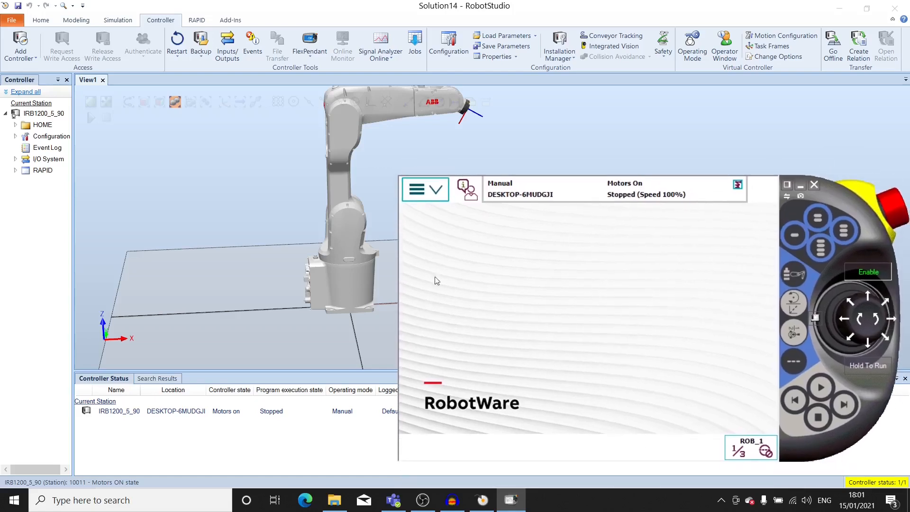
left_click(429, 193)
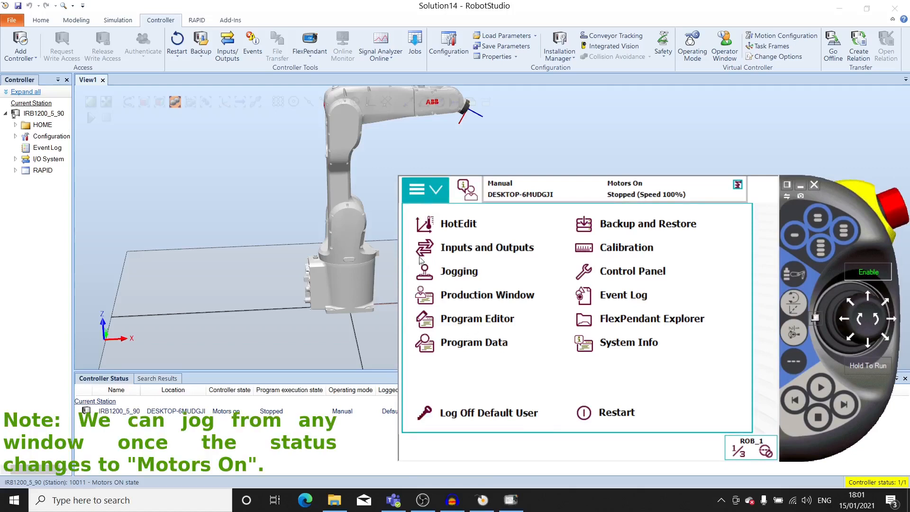
left_click(456, 271)
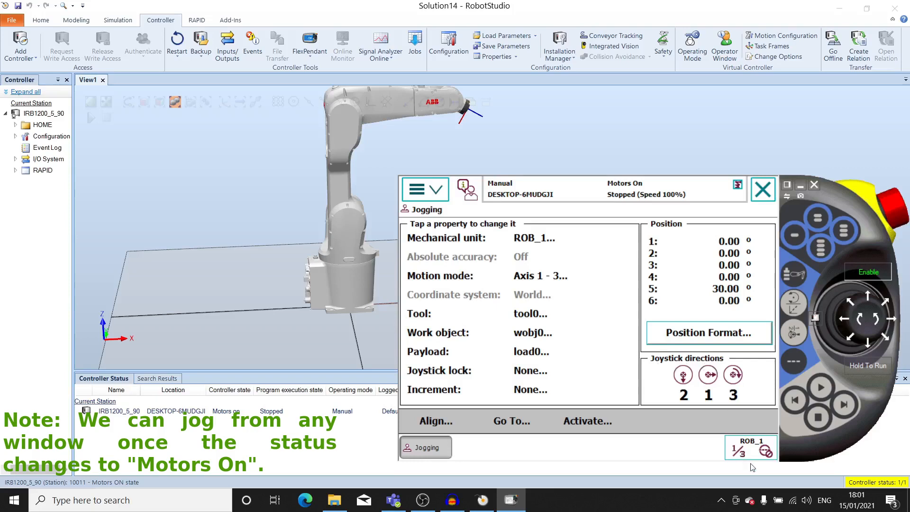
left_click(739, 453)
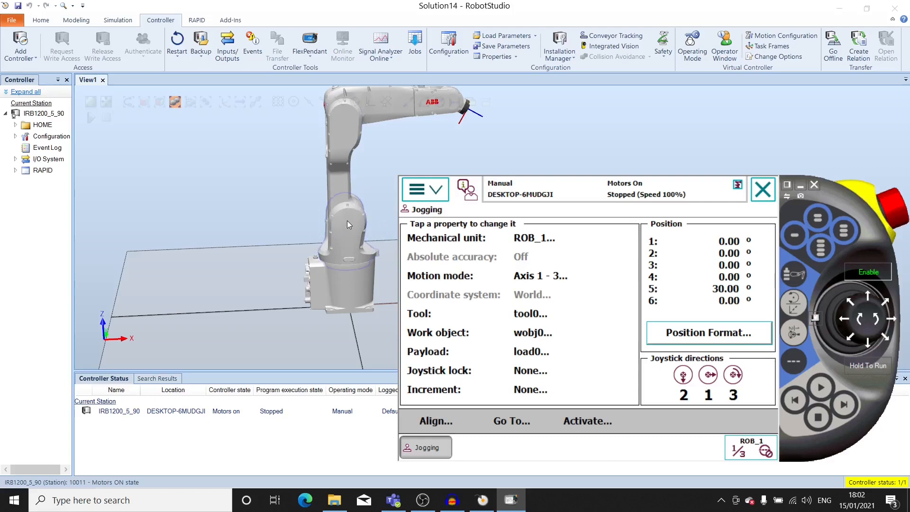
Jog the robot in Axis 1 - 3 mode to about -14° on axis 1, -6° on axis 2 and 8° on axis 3
left_click_drag(868, 346, 868, 346)
left_click_drag(869, 297, 847, 328)
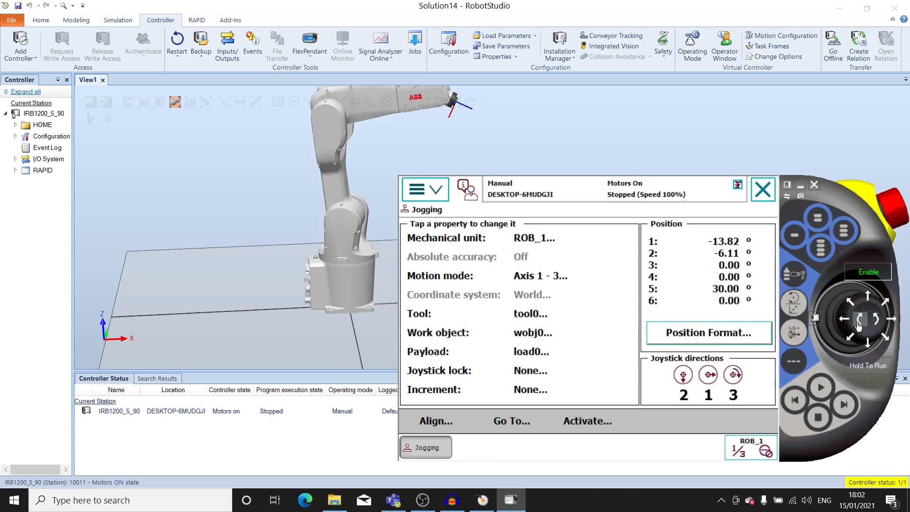
left_click(877, 325)
left_click_drag(877, 325, 864, 329)
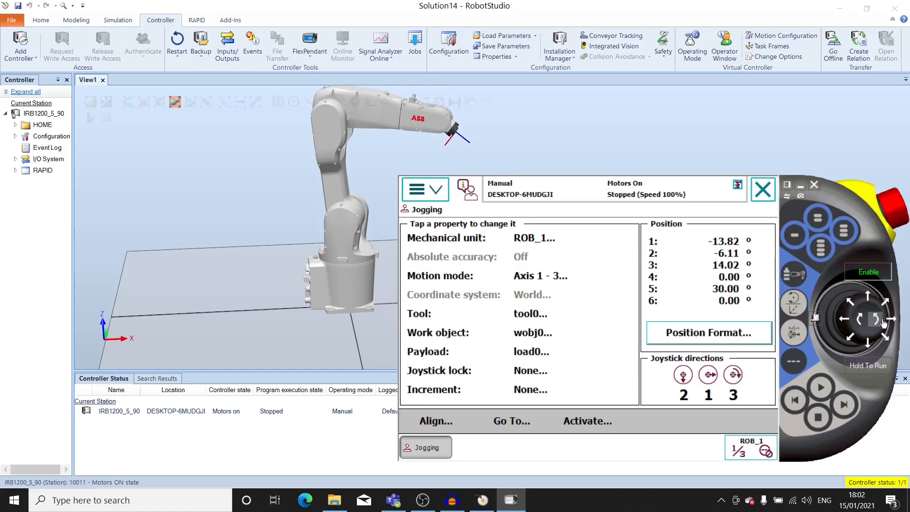
left_click(880, 320)
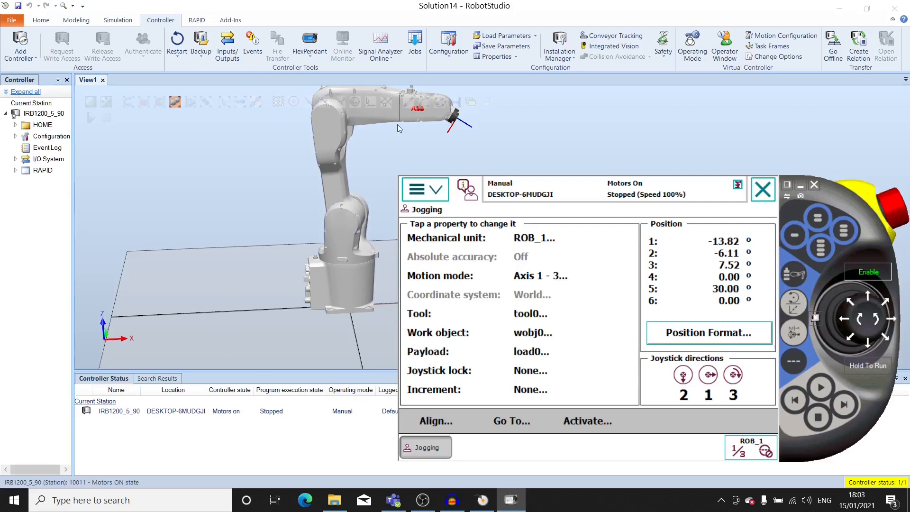
Switch the motion mode to Axis 4 - 6 and jog axis 4 to about -32°, axis 5 to 76° and axis 6 to 19°
left_click(796, 333)
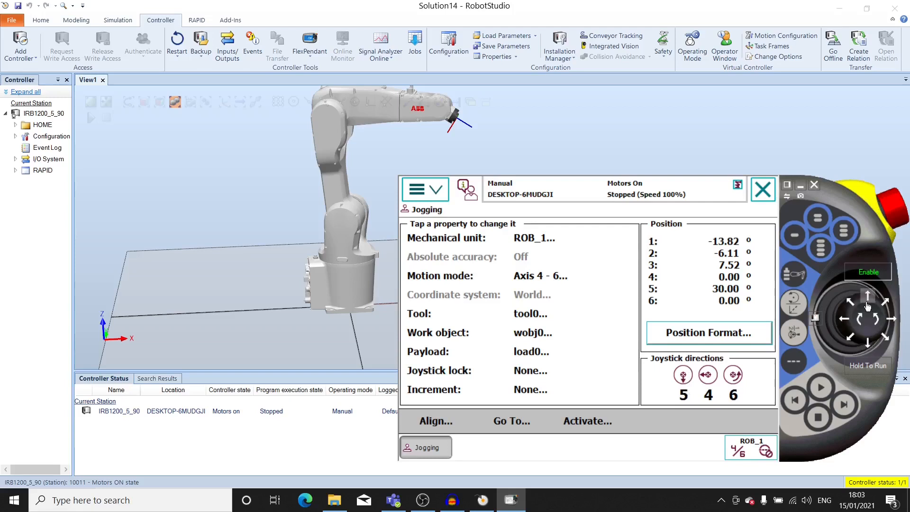
left_click_drag(867, 306, 870, 351)
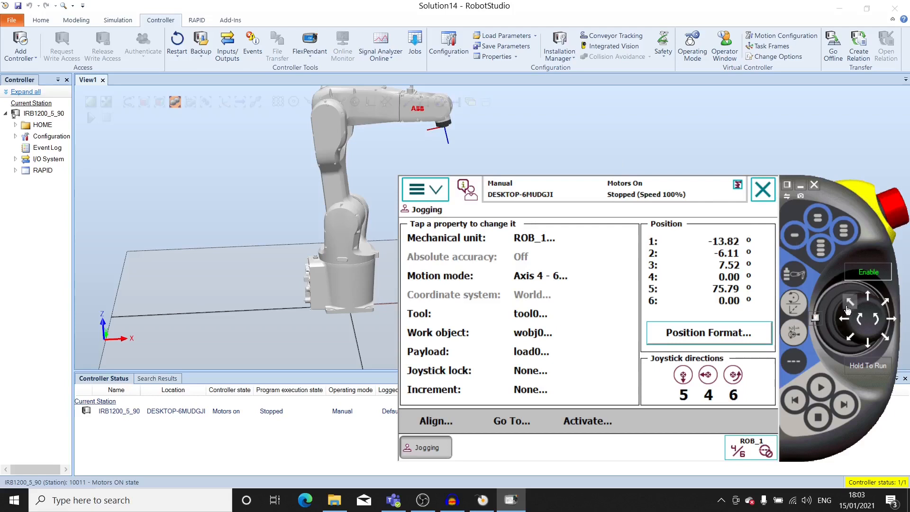
left_click(847, 321)
left_click_drag(848, 321, 847, 321)
left_click_drag(892, 322, 892, 322)
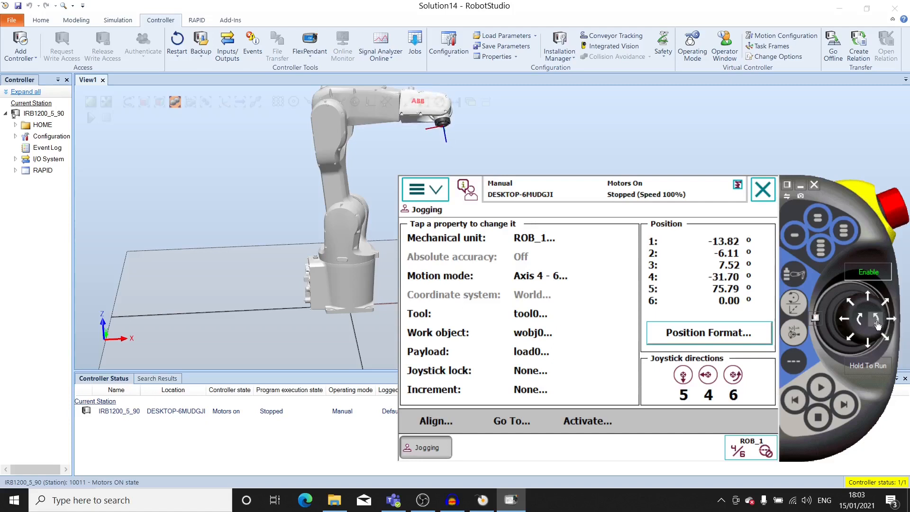
left_click_drag(877, 322, 860, 326)
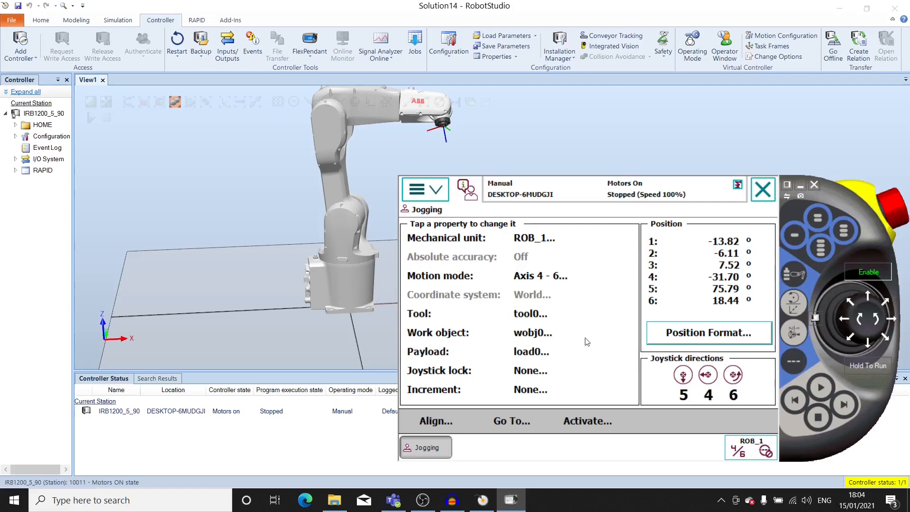
left_click(880, 321)
Jog axis 4 to about -2° and axis 5 to about 90° in Axis 4 - 6 mode
left_click_drag(845, 323, 845, 323)
left_click(891, 319)
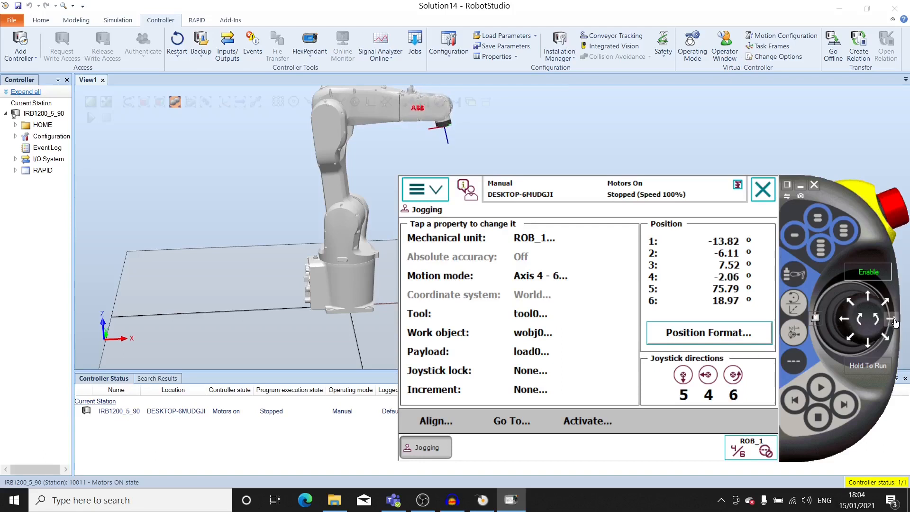
left_click(869, 342)
left_click_drag(869, 341, 868, 295)
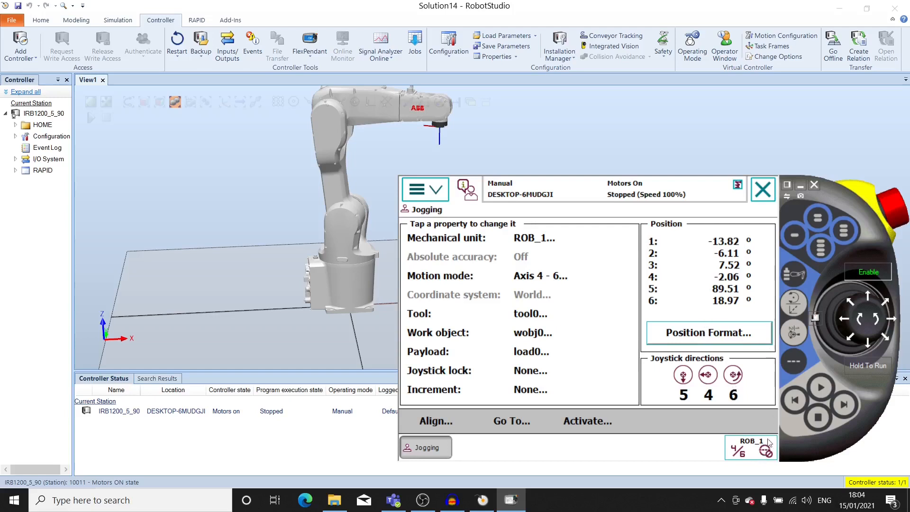
Switch the motion mode to Linear and jog the robot back and forth along X, ending at about 394 mm
left_click(795, 303)
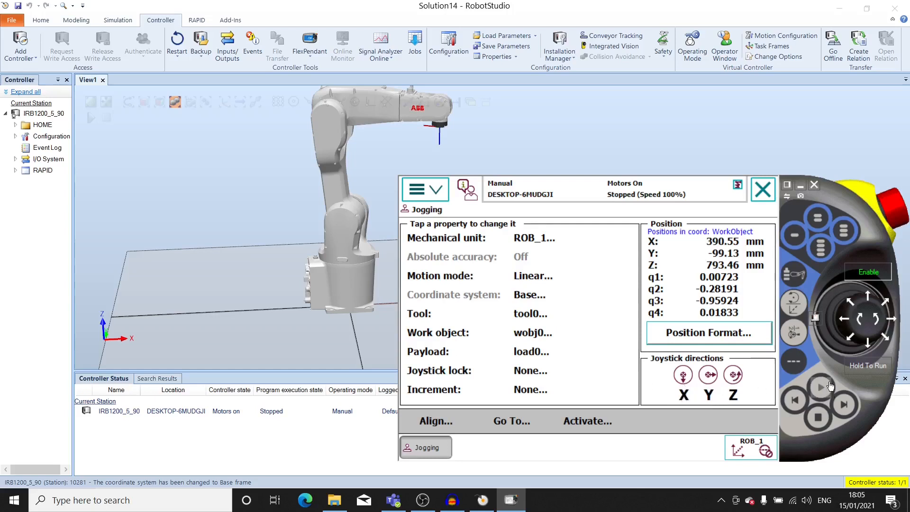
left_click_drag(872, 342, 872, 342)
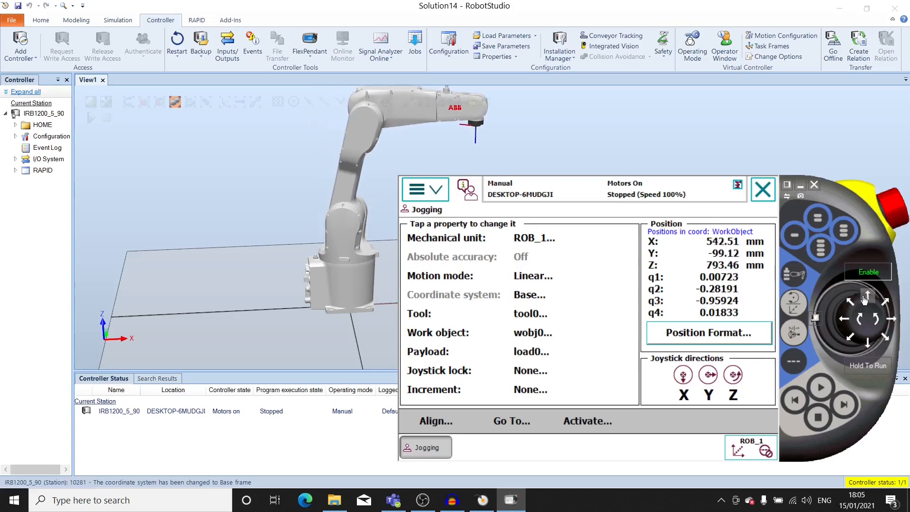
left_click(864, 299)
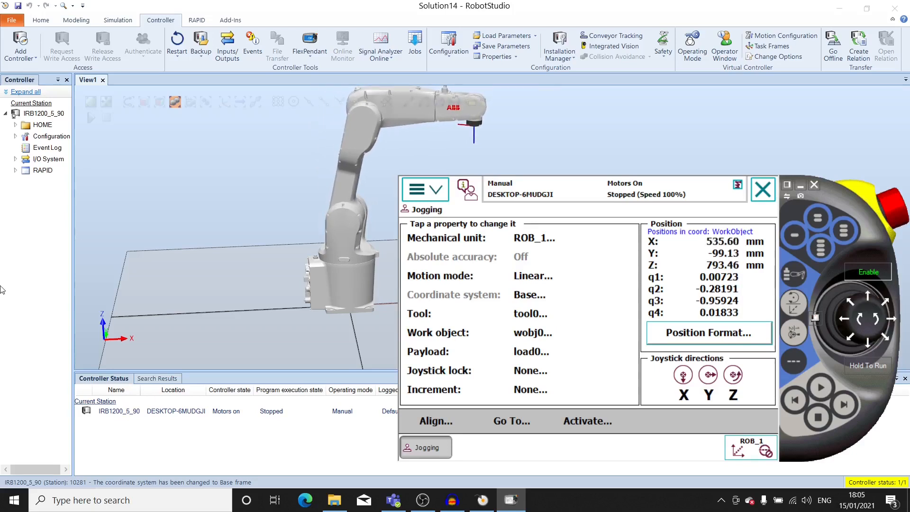
left_click(114, 342)
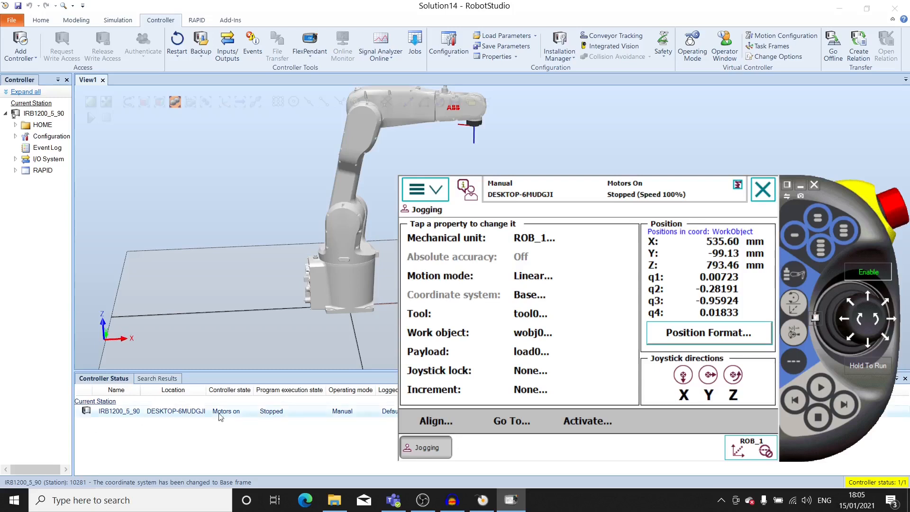
left_click(870, 346)
left_click(875, 295)
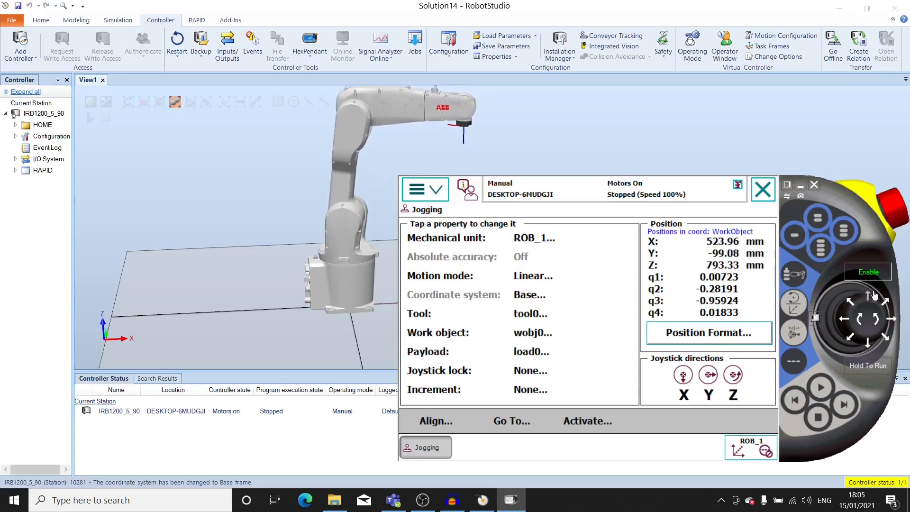
Jog the robot linearly in both directions along Y and Z, ending at about Y -65 mm and Z 774 mm
left_click(894, 319)
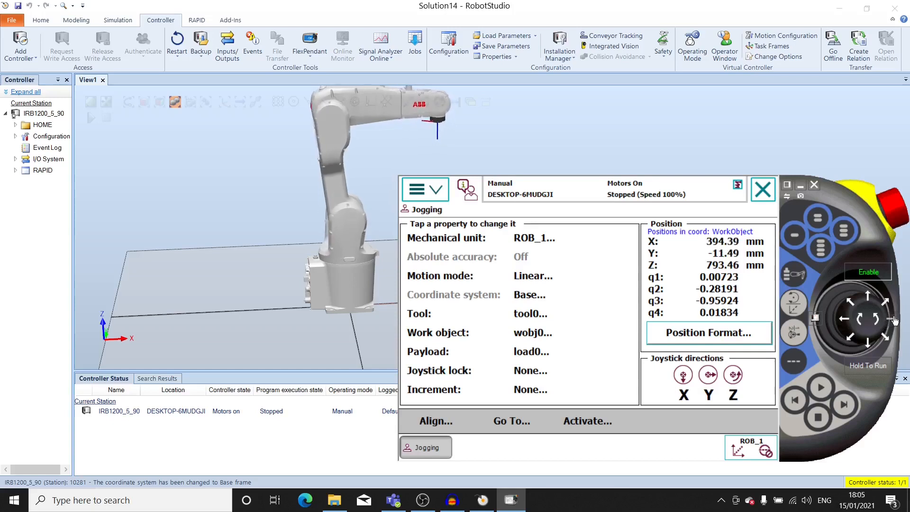
left_click(845, 322)
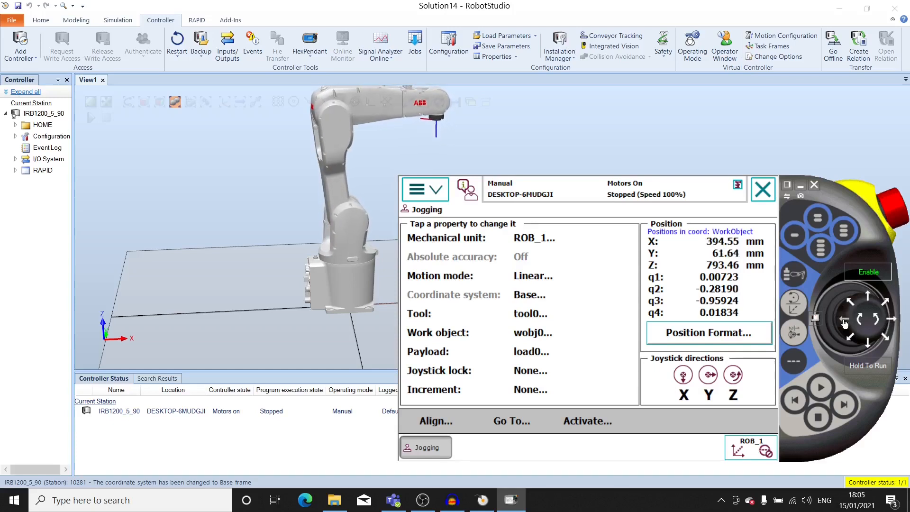
left_click(882, 323)
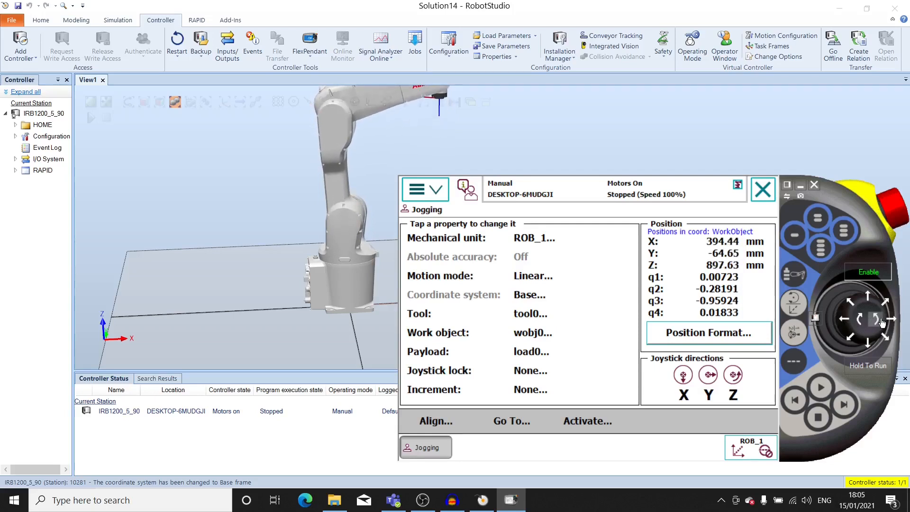
left_click(858, 325)
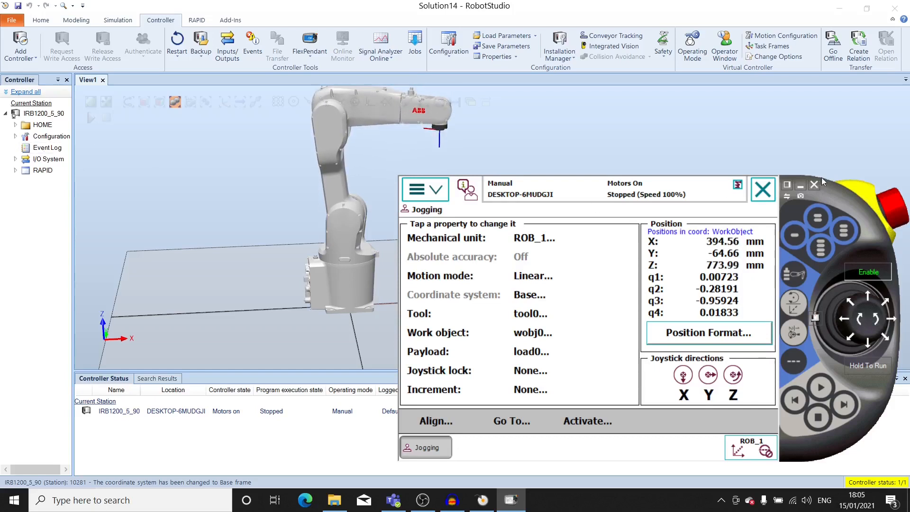
With the robot seen from above and the FlexPendant clear of its arm, jog linearly to about X 414, Y -57 and Z 773 mm
left_click_drag(836, 193, 851, 205)
left_click_drag(206, 201, 217, 185, "ctrl")
left_click_drag(351, 184, 358, 246, "ctrl+shift")
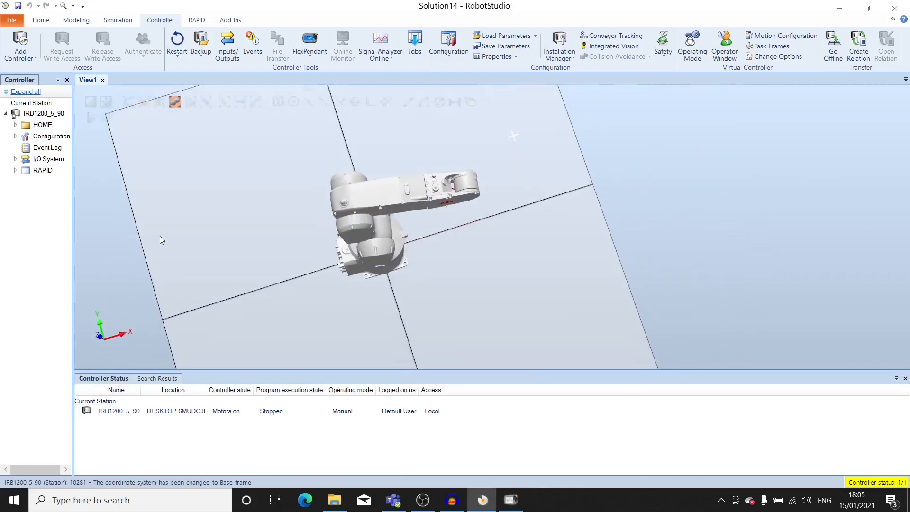
left_click(520, 503)
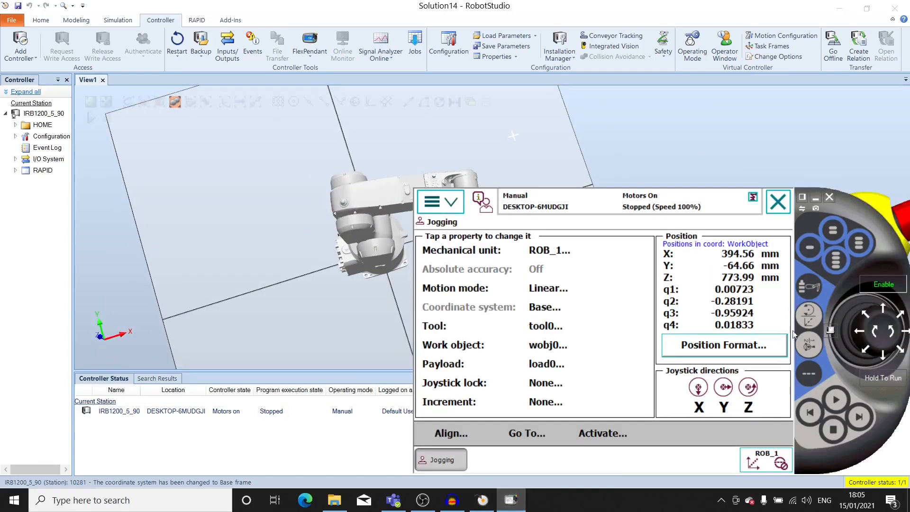
left_click_drag(857, 215, 812, 277)
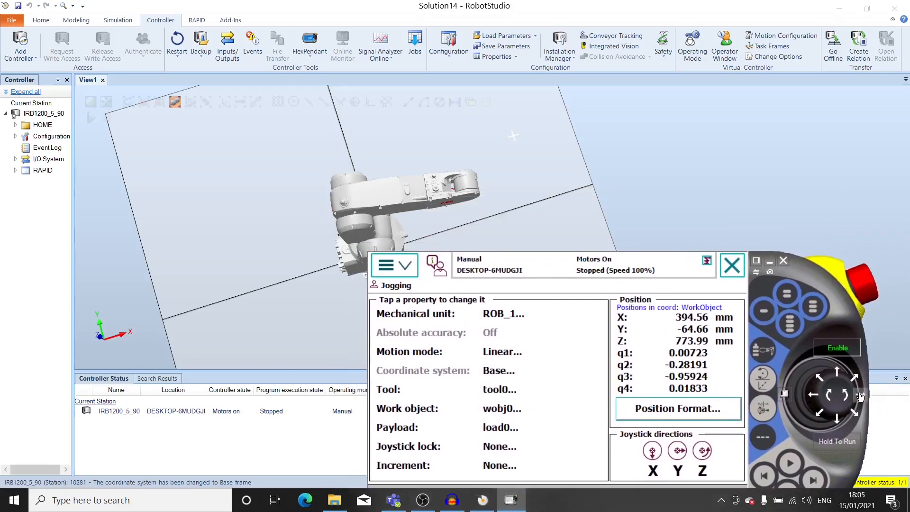
mouse_move(842, 395)
left_mouse_down()
mouse_move(837, 421)
mouse_move(839, 376)
mouse_move(817, 401)
mouse_move(862, 401)
mouse_move(830, 401)
left_mouse_up()
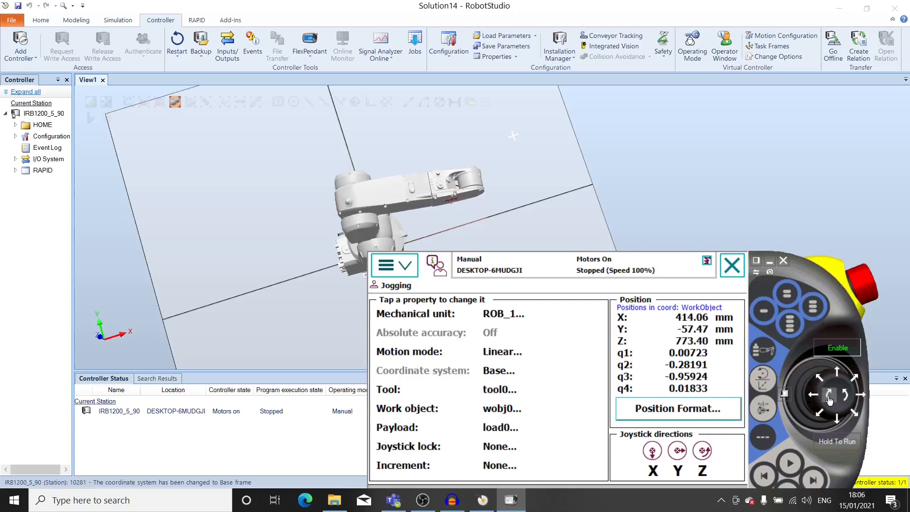
Switch the motion mode to Reorient and place the FlexPendant clear of the robot's arm, seen from the front
left_click_drag(812, 271, 875, 122)
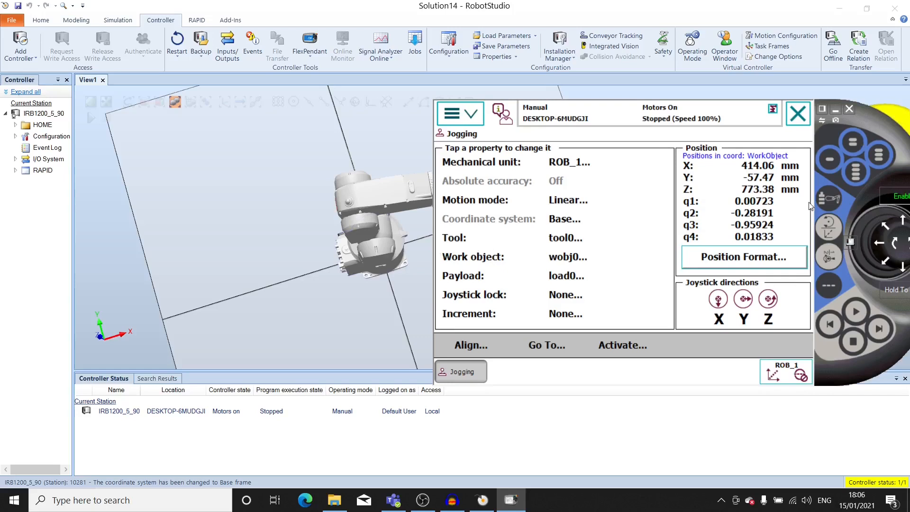
left_click(830, 229)
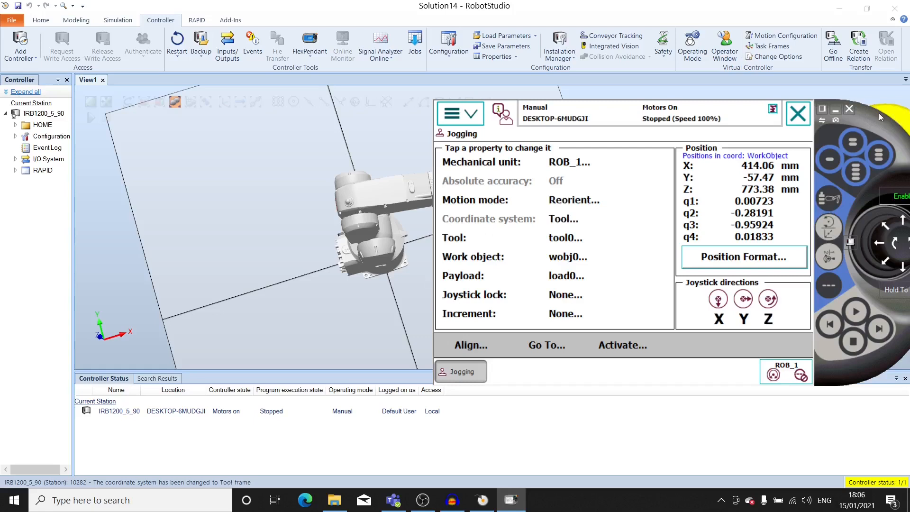
left_click_drag(752, 118, 784, 269)
left_click_drag(628, 239, 605, 158, "ctrl+shift")
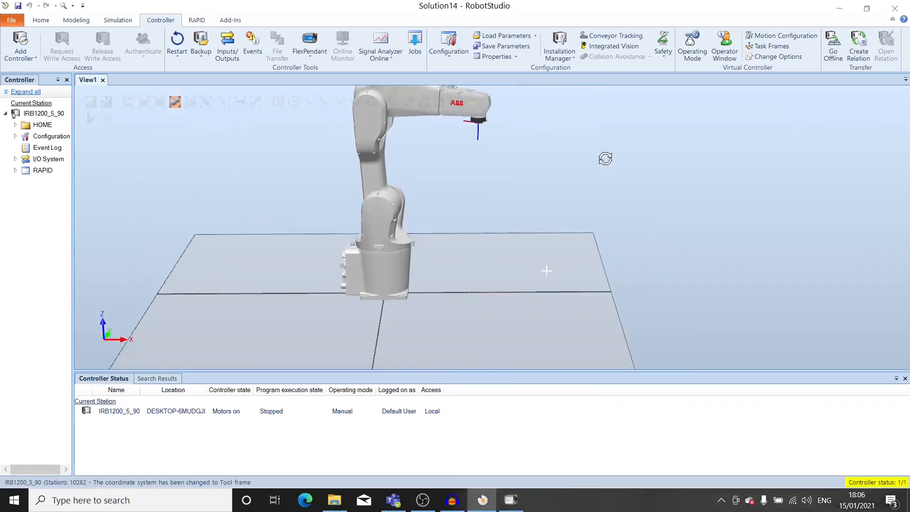
left_click(521, 503)
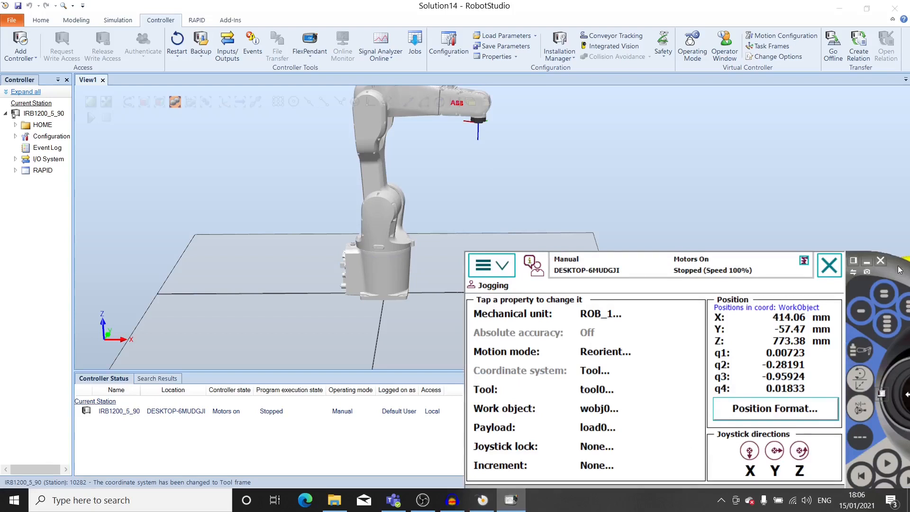
left_click_drag(900, 269, 855, 270)
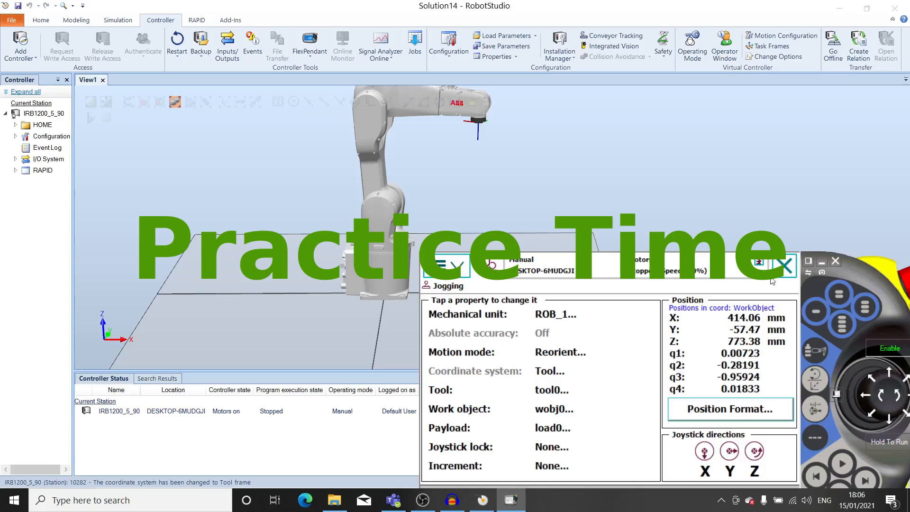
left_click_drag(864, 269, 858, 224)
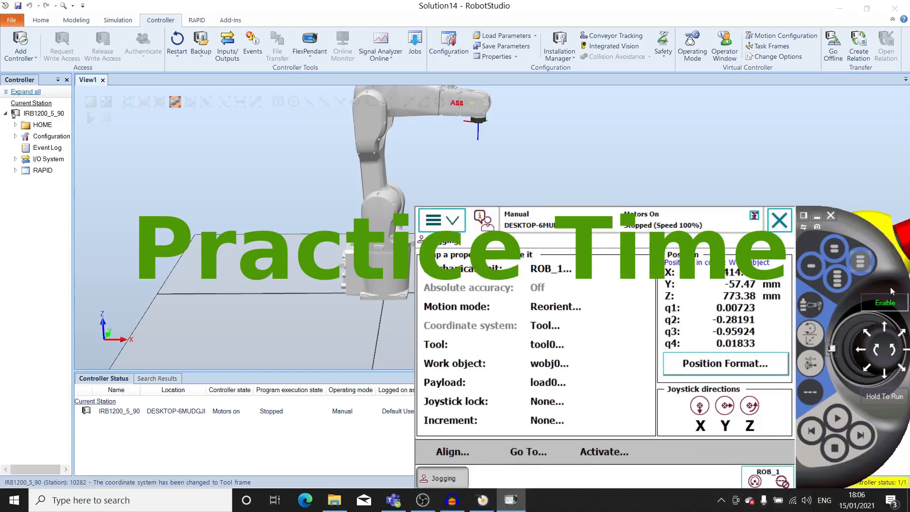